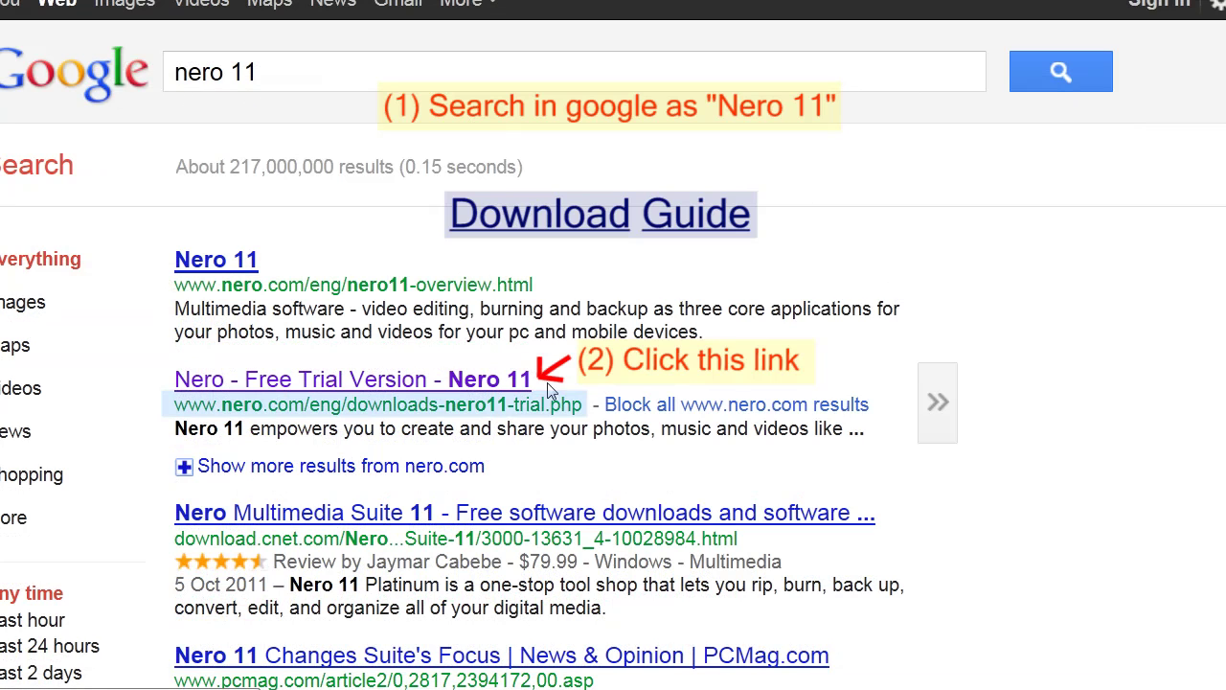
- Open the Nero free trial page, enter your e-mail address, and launch the downloaded installer
left_click(410, 383)
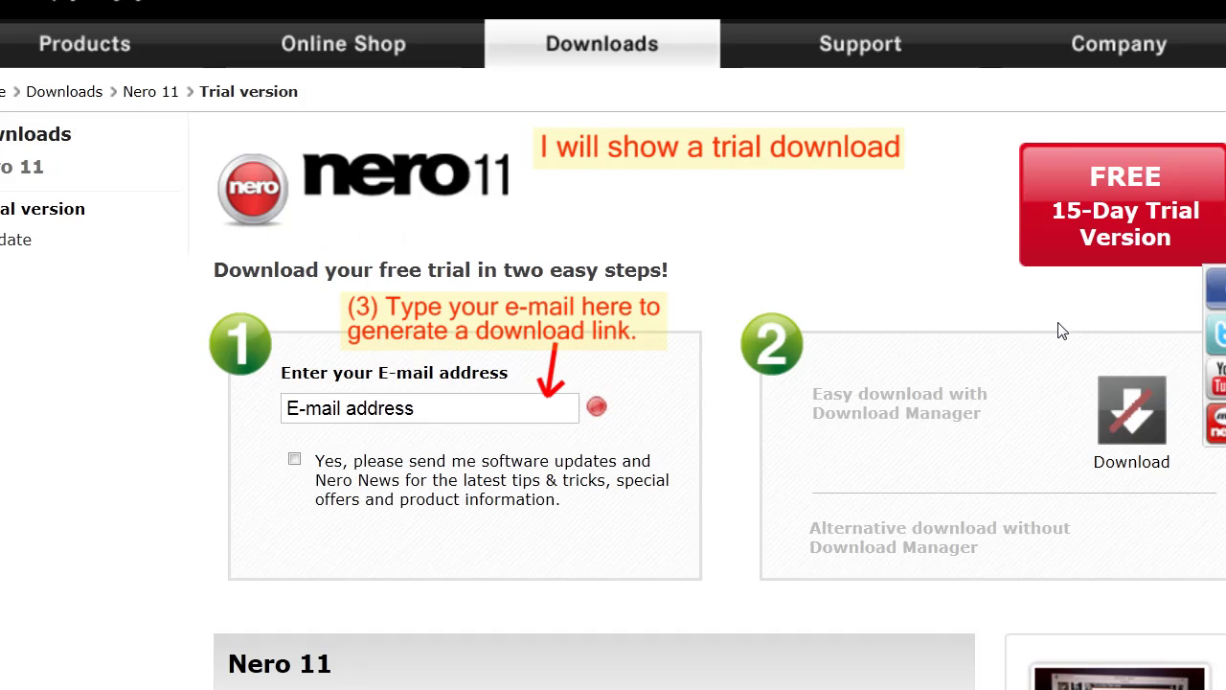
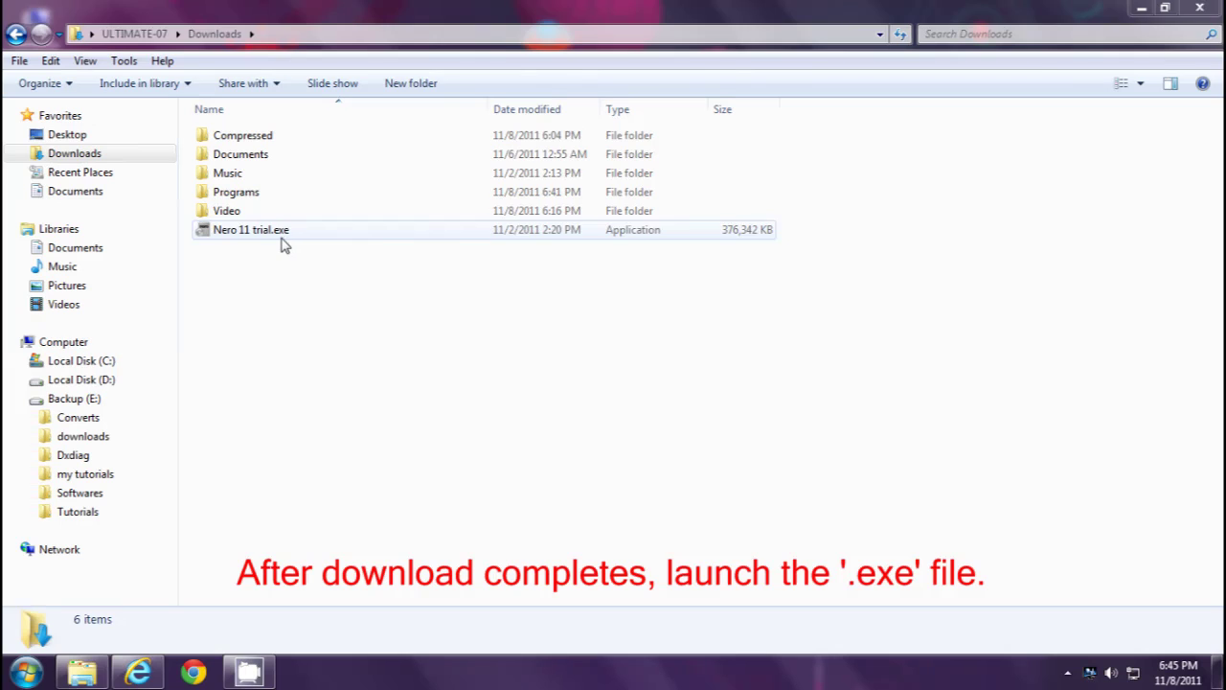
double_click(282, 236)
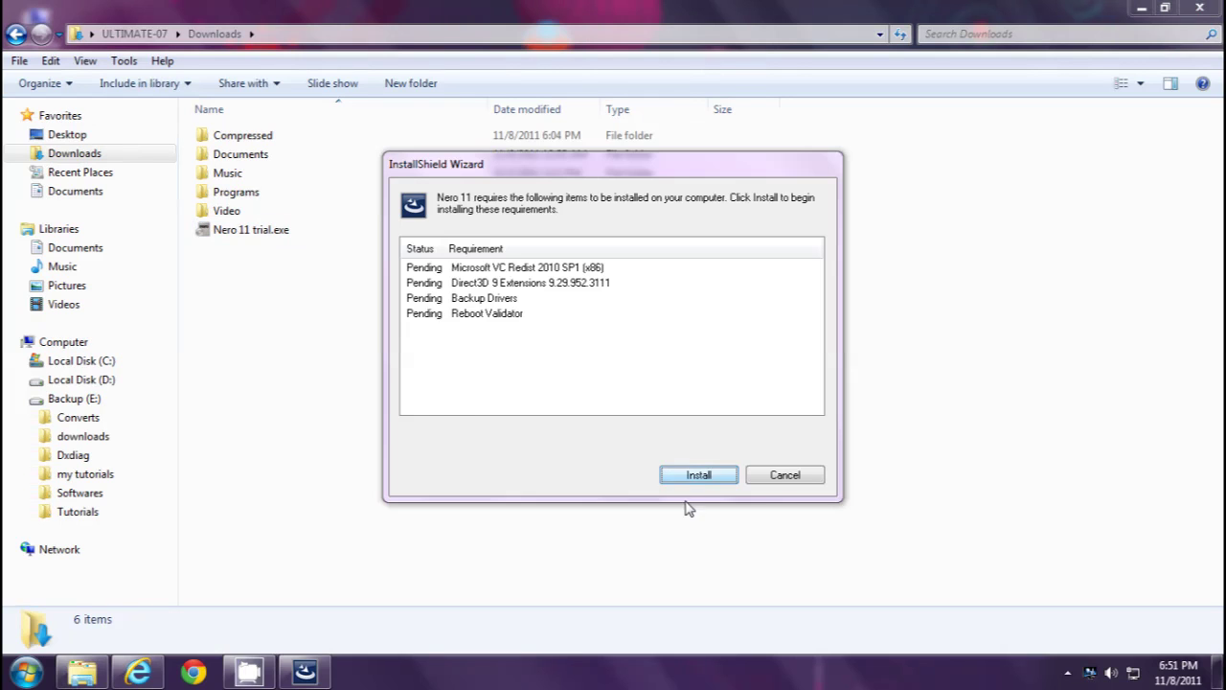
- Install the required prerequisite components while declining the Nero Ask Toolbar
left_click(707, 476)
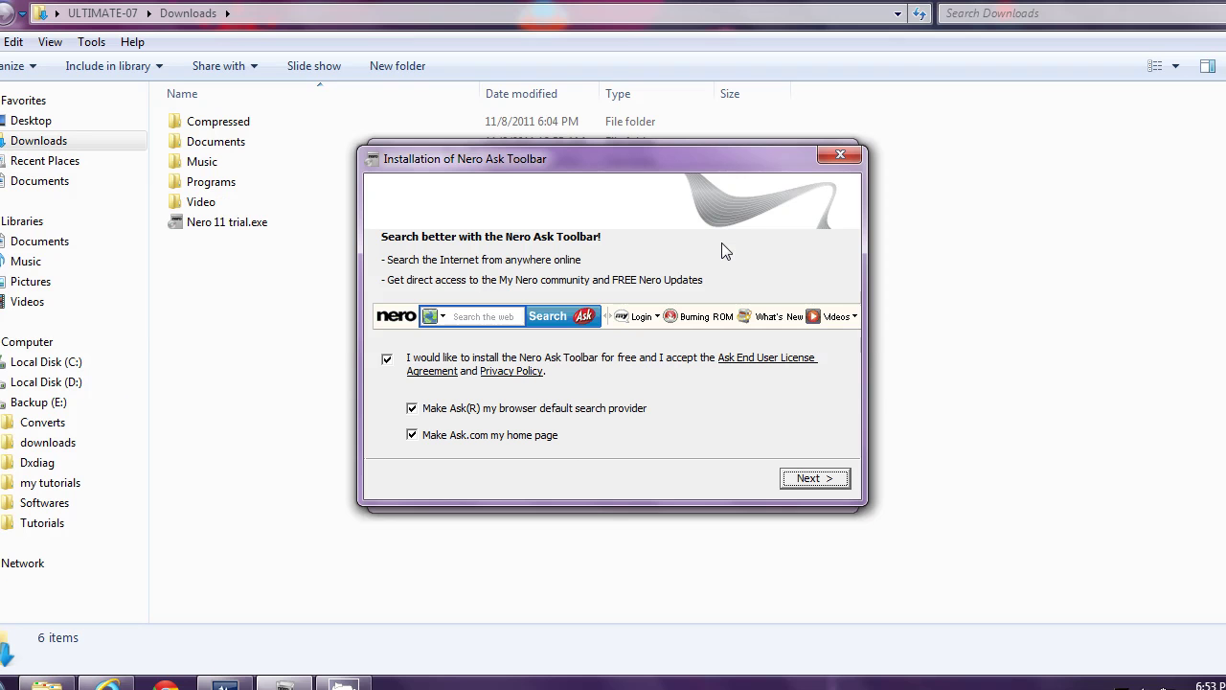
left_click(388, 363)
left_click(824, 479)
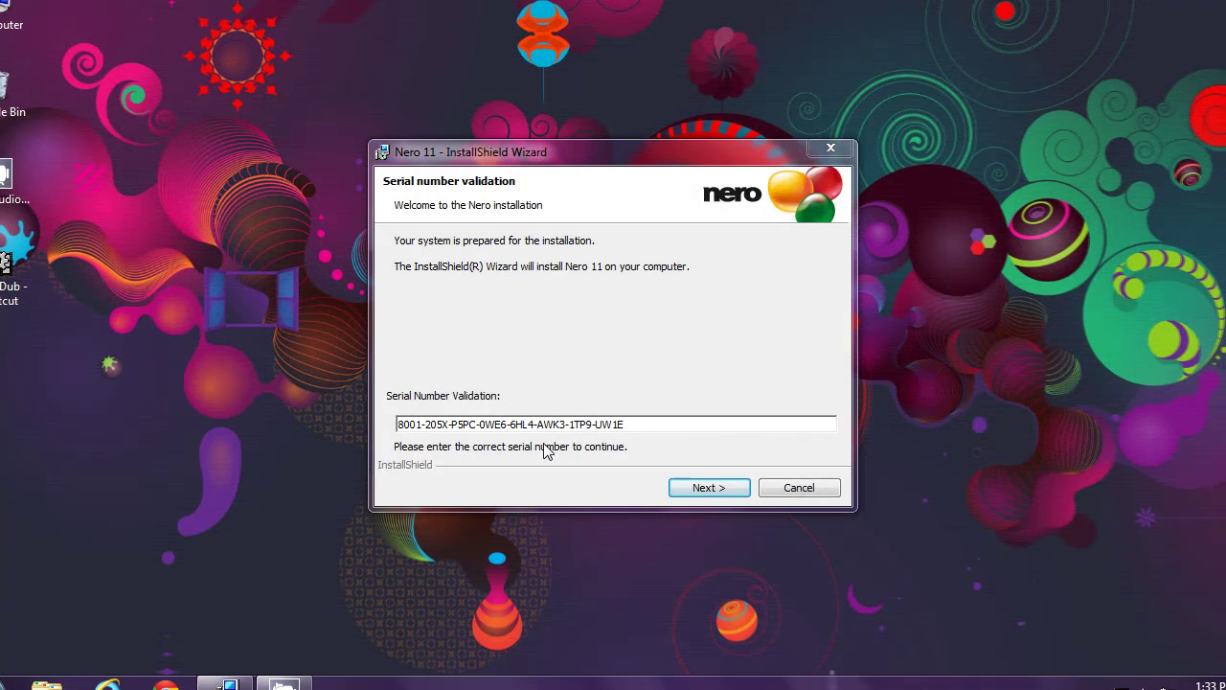
- Continue past serial validation and accept the Nero 11 license agreement terms
left_click(689, 490)
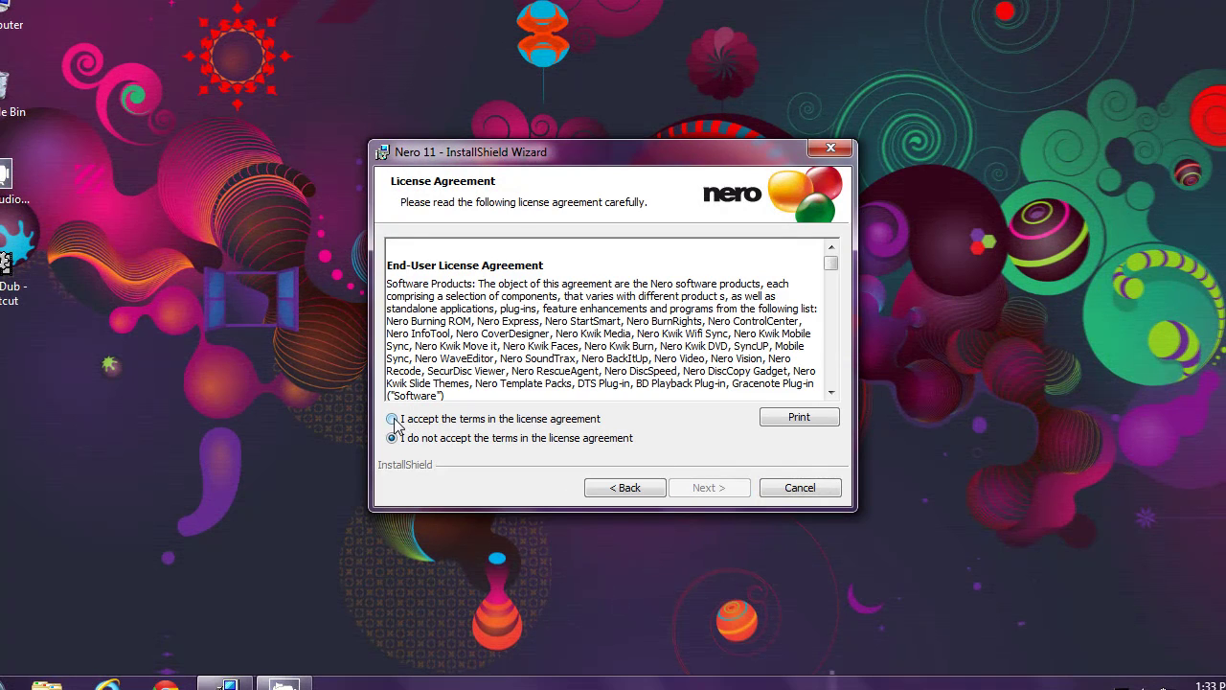
left_click(391, 418)
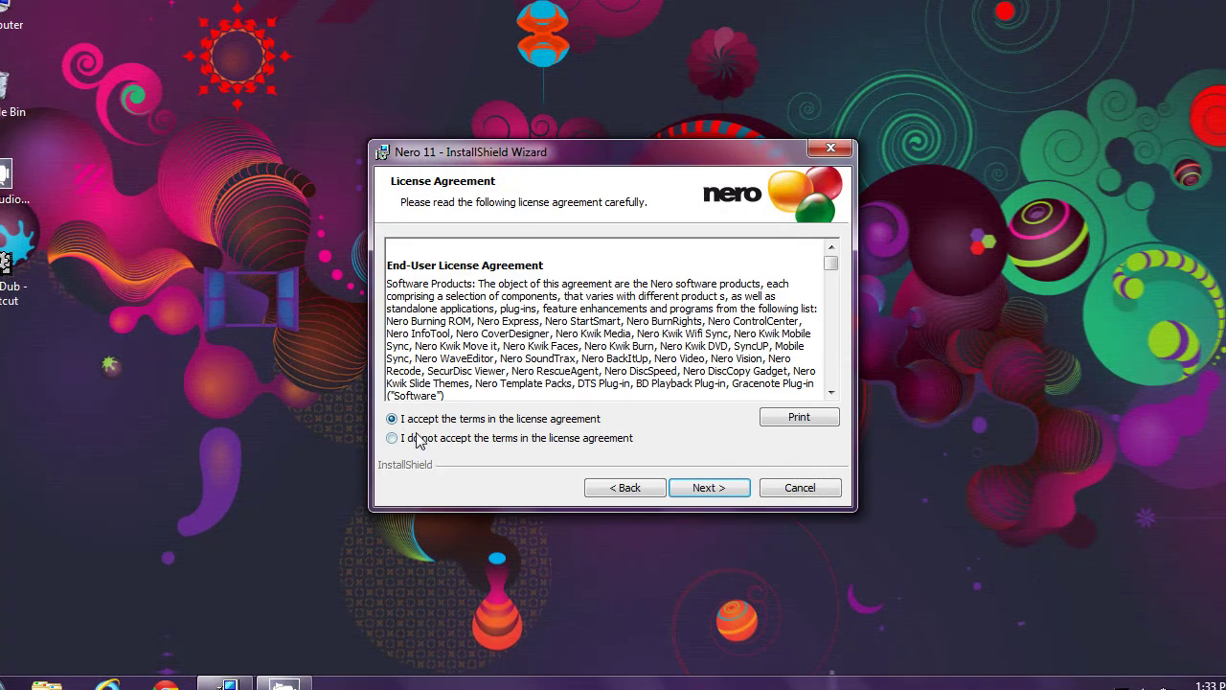
left_click(734, 492)
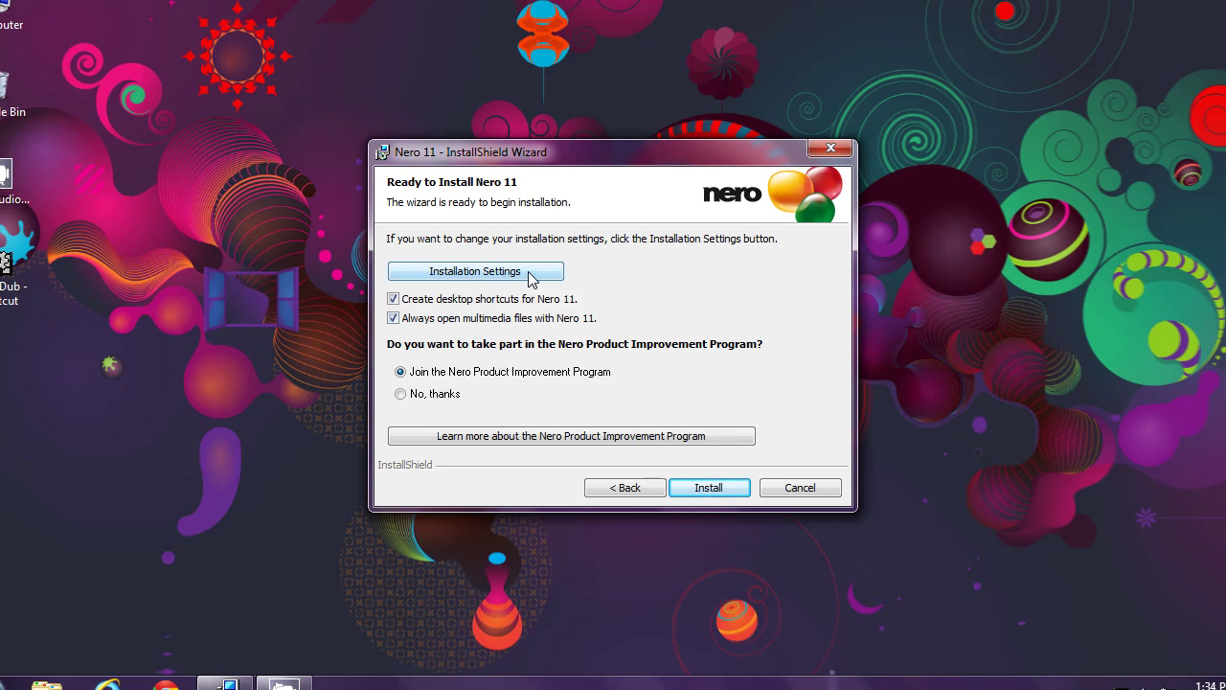
- Read the Nero Burning ROM, Nero Express and Nero Kwik Media feature descriptions and options
left_click(533, 275)
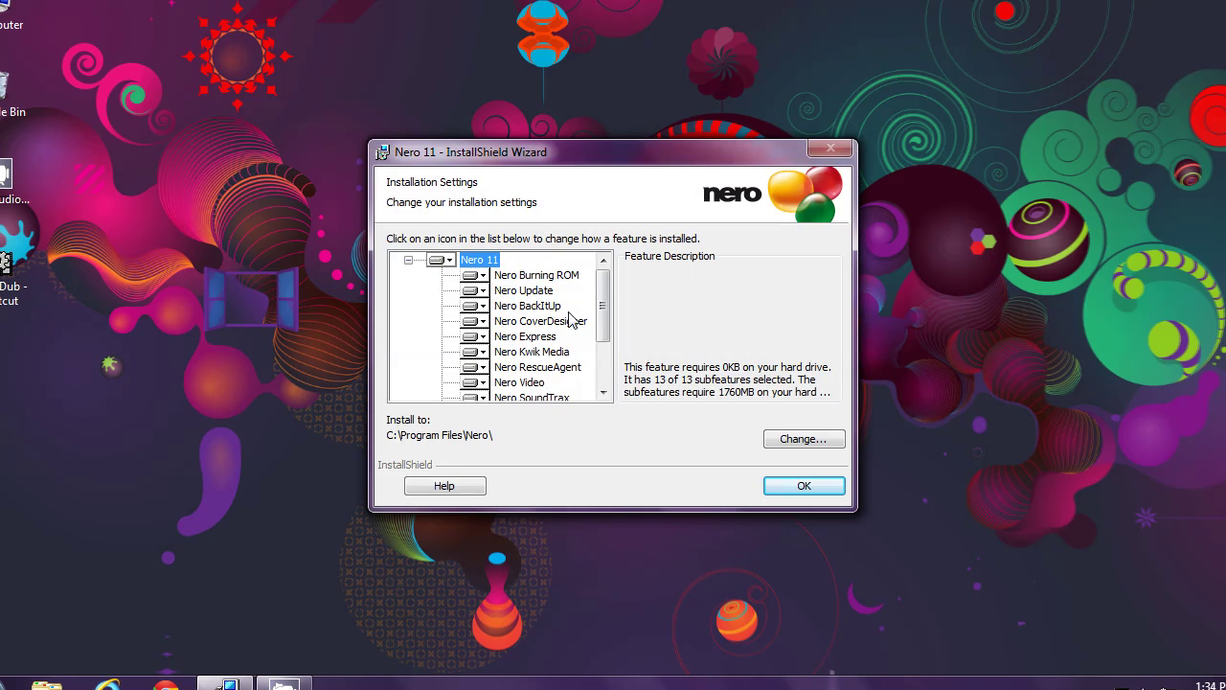
left_click(538, 276)
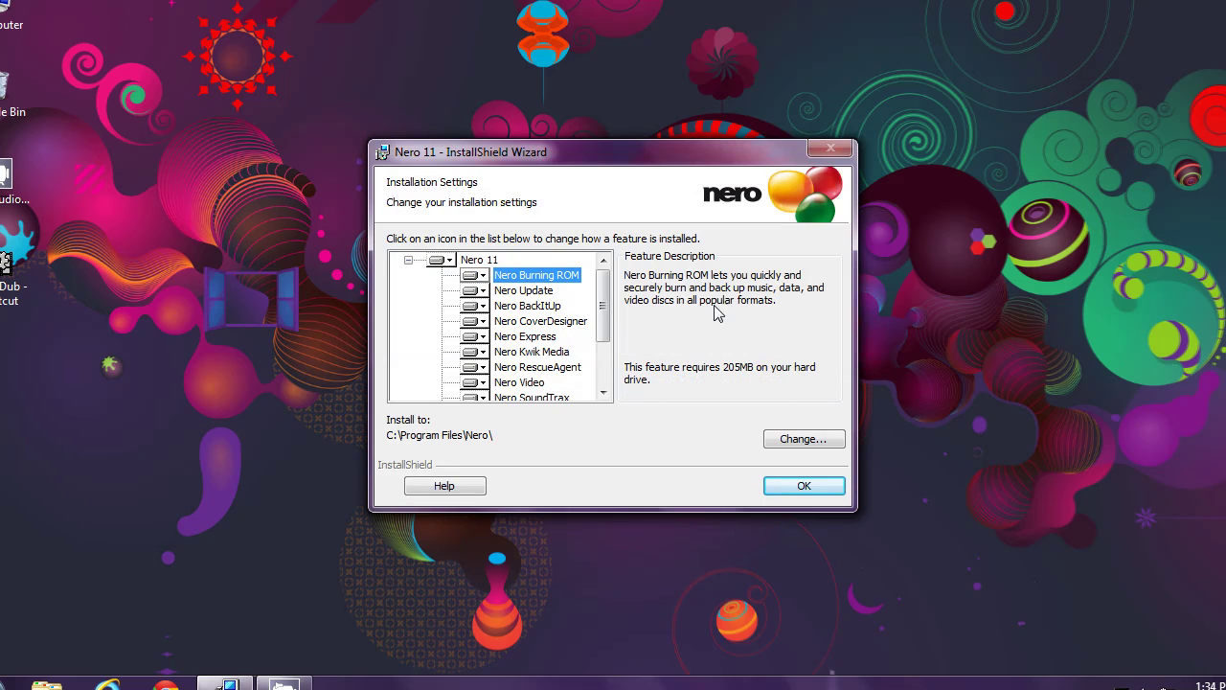
left_click(544, 336)
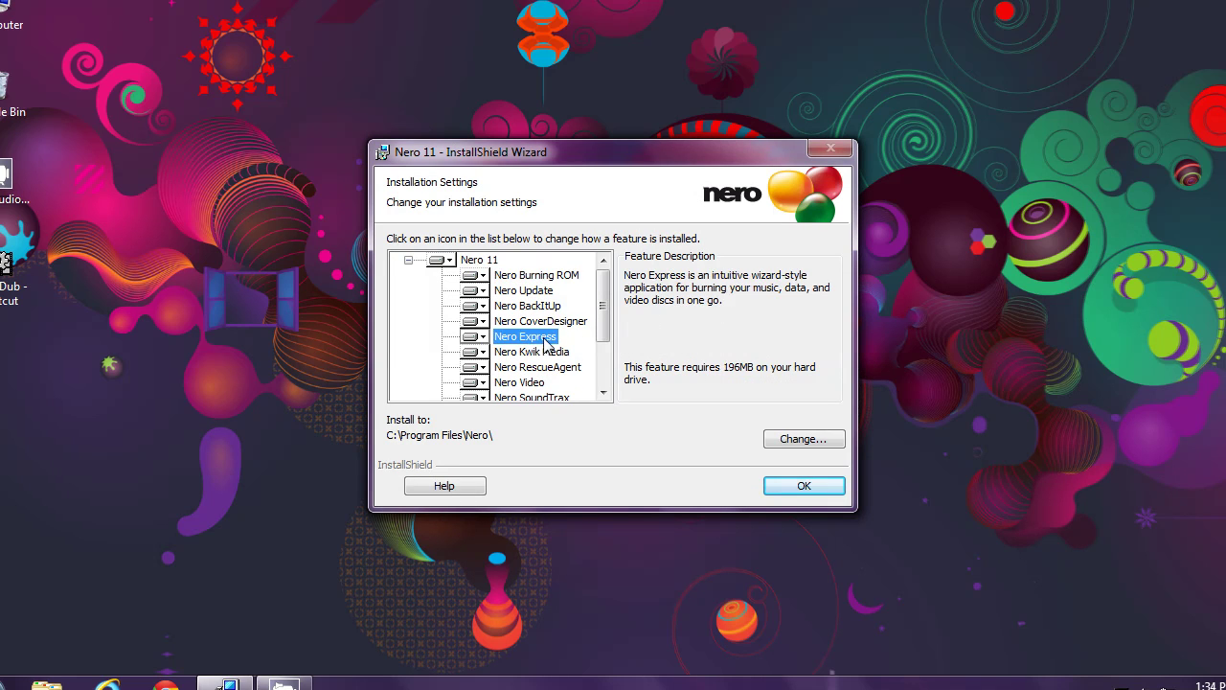
left_click(554, 352)
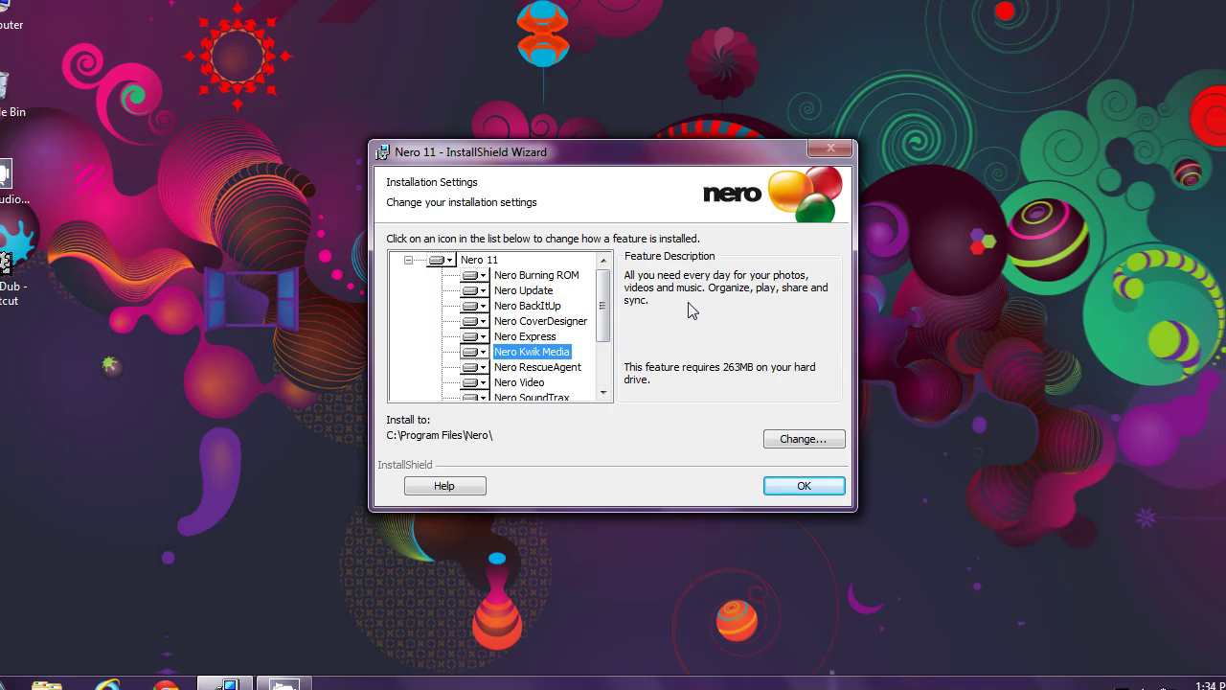
left_click(482, 352)
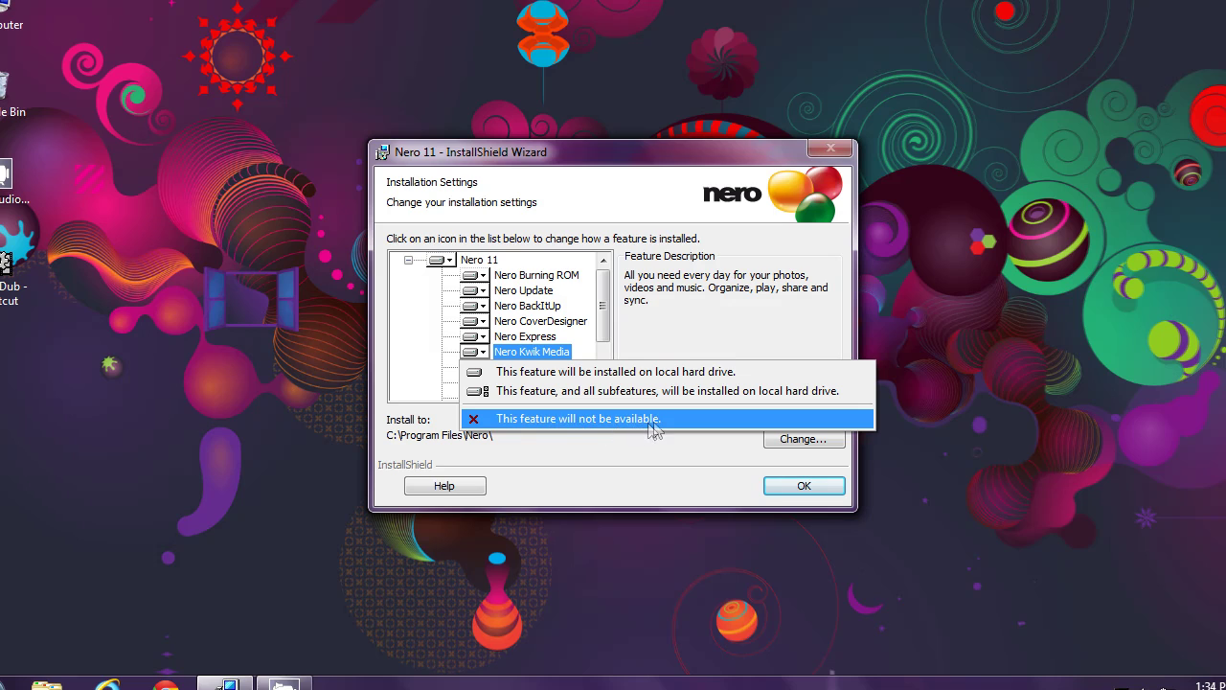
- Expand and collapse the Nero ThemePacks subfeatures in the feature list
scroll(450, 383, "down", 2)
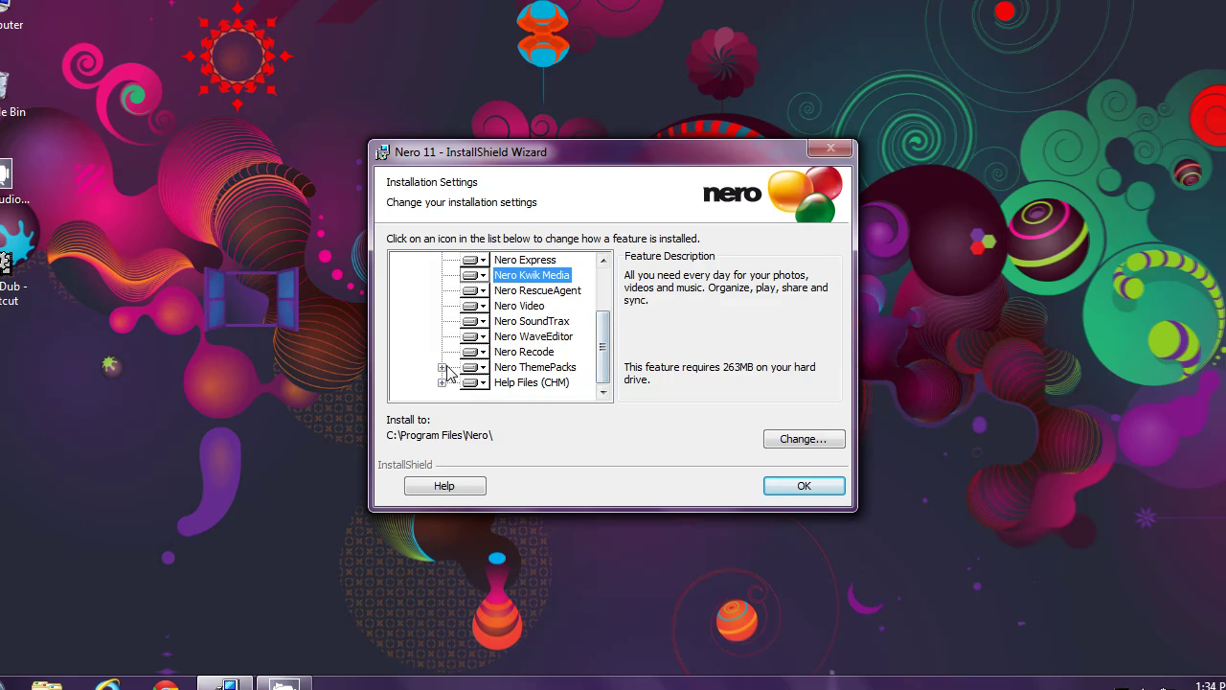
left_click(442, 367)
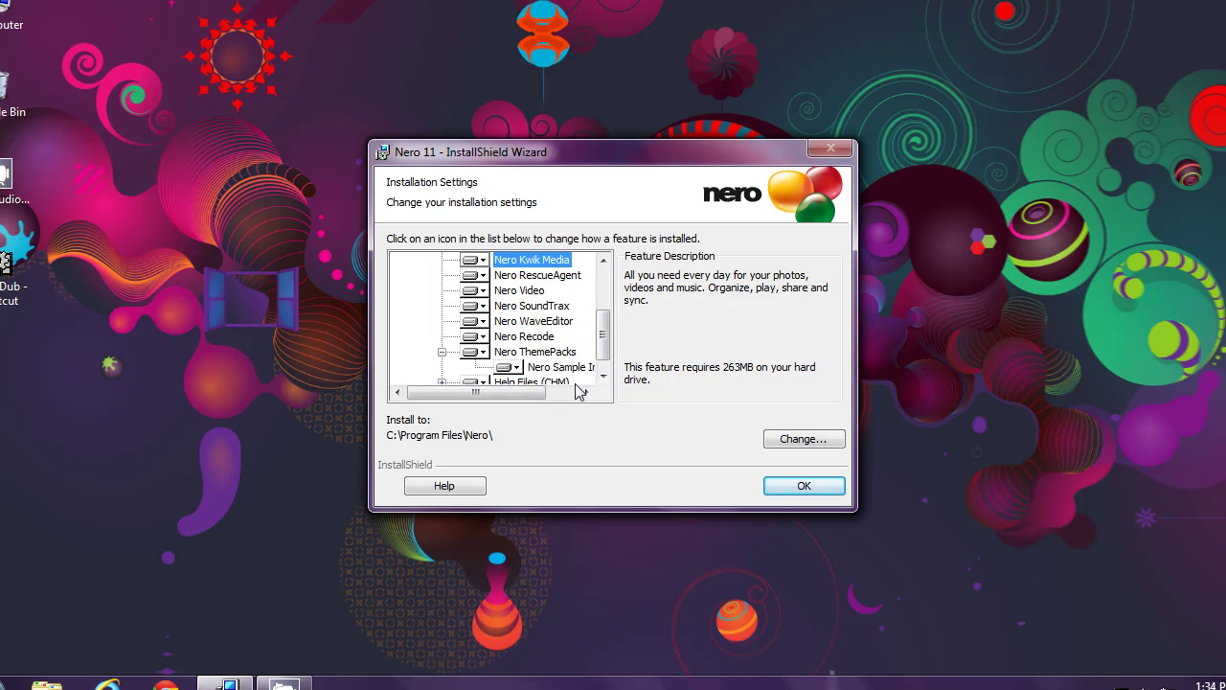
left_click(442, 352)
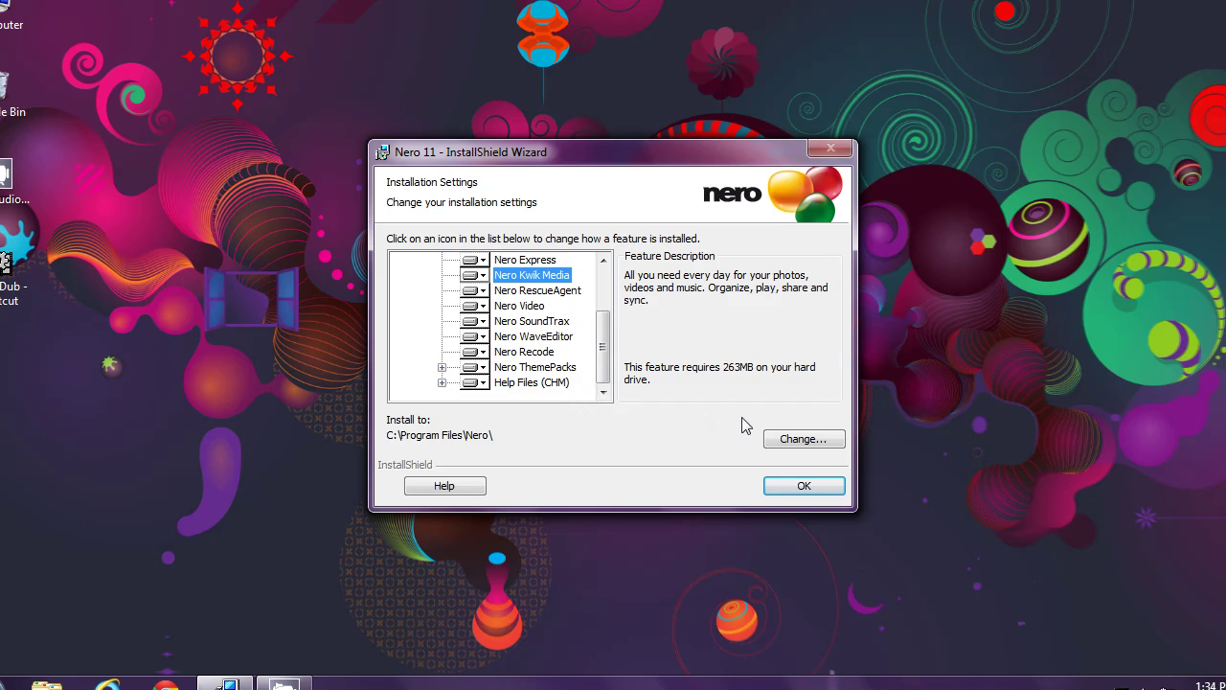
- Keep the default Nero destination folder and confirm the feature selections
left_click(800, 439)
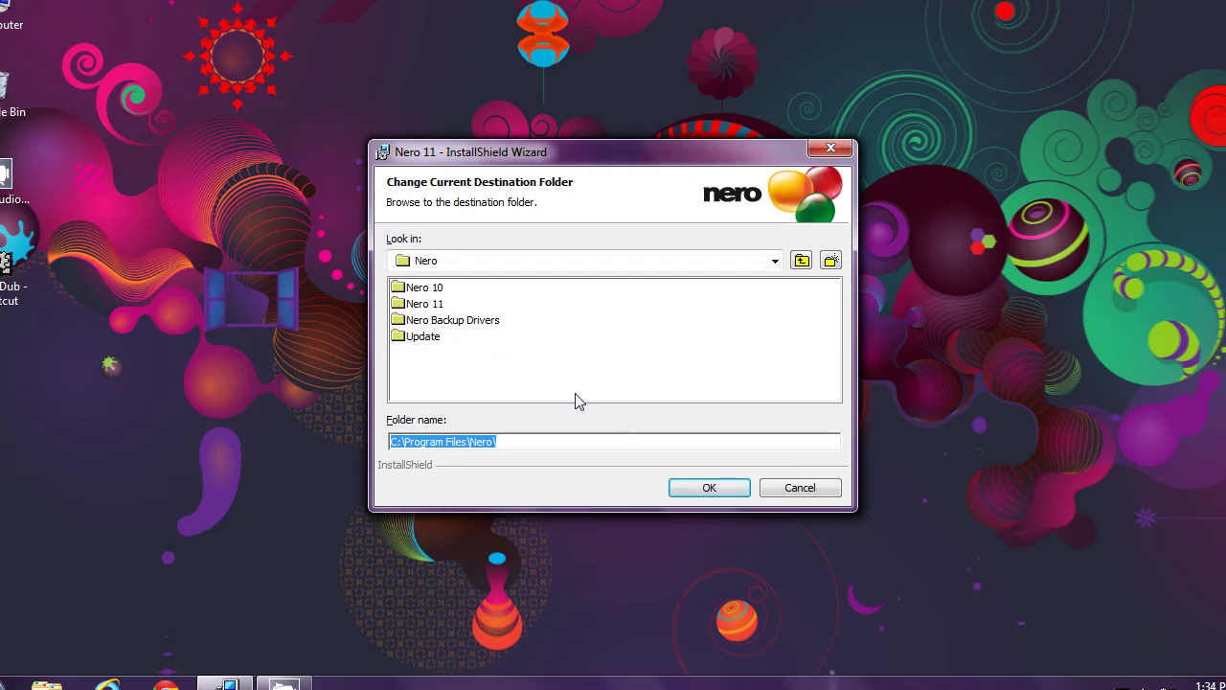
left_click(730, 491)
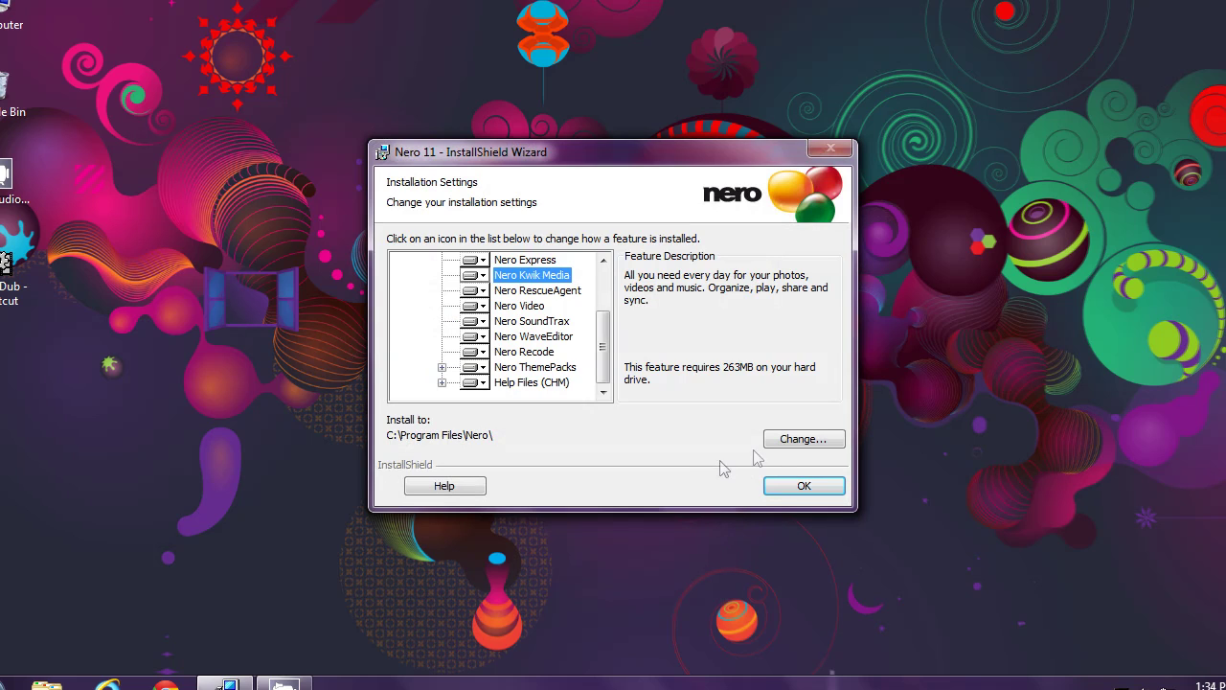
left_click(771, 486)
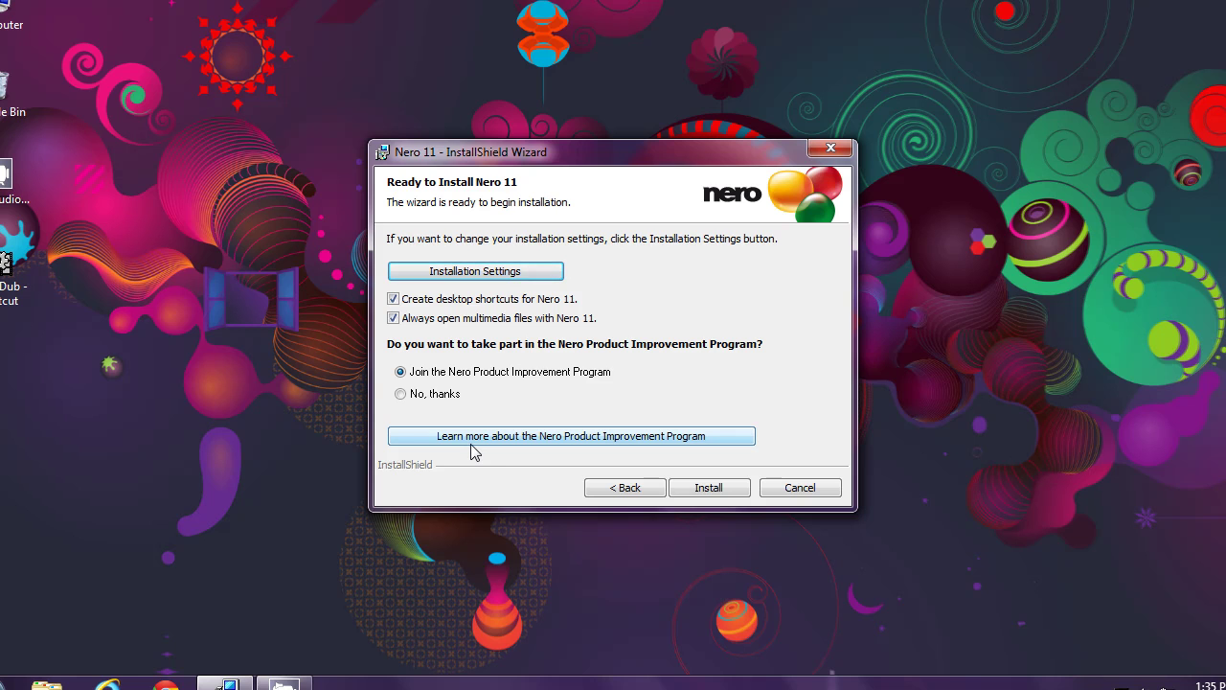
left_click(734, 493)
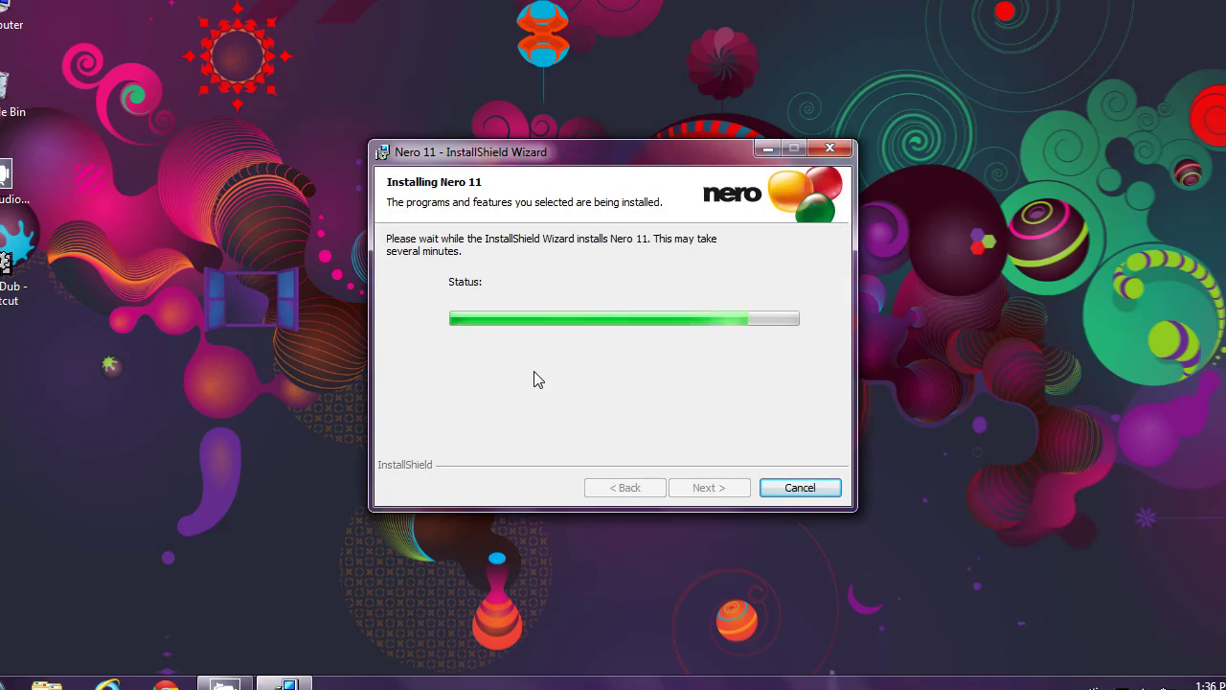
- Complete the Nero 11 installation and close the setup wizard
left_click(698, 491)
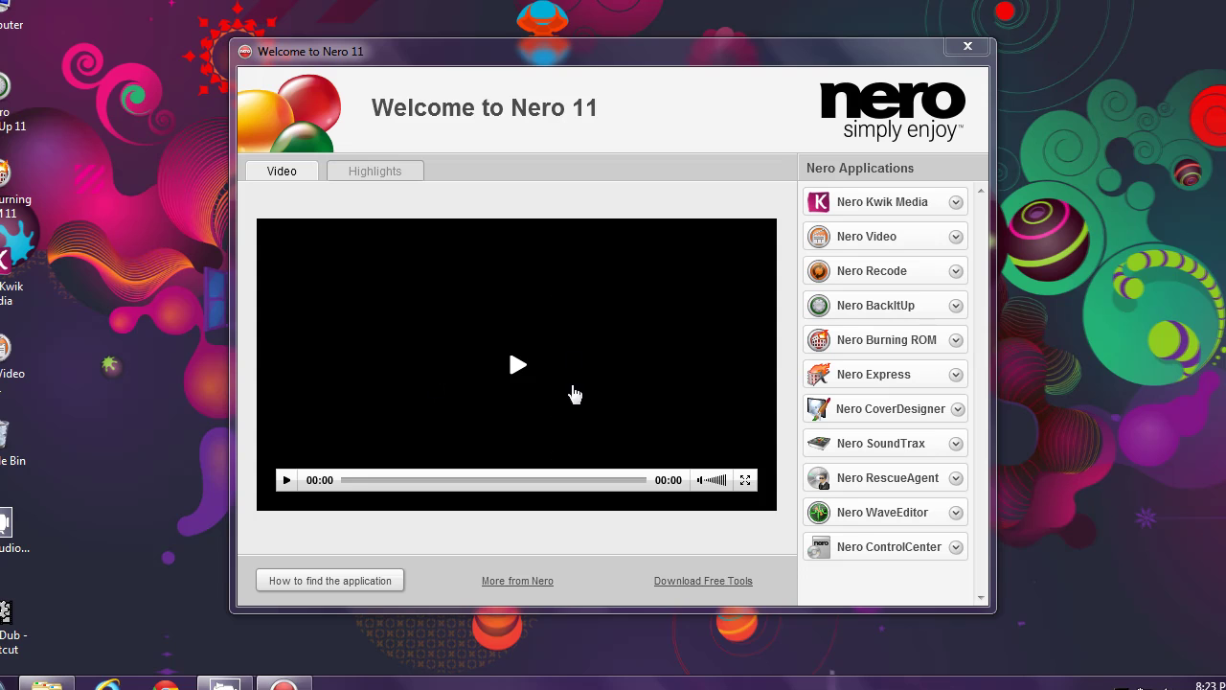
- Browse Nero 11 highlights, expand the Kwik Media and Burning ROM descriptions, then launch Nero Burning ROM
left_click(380, 172)
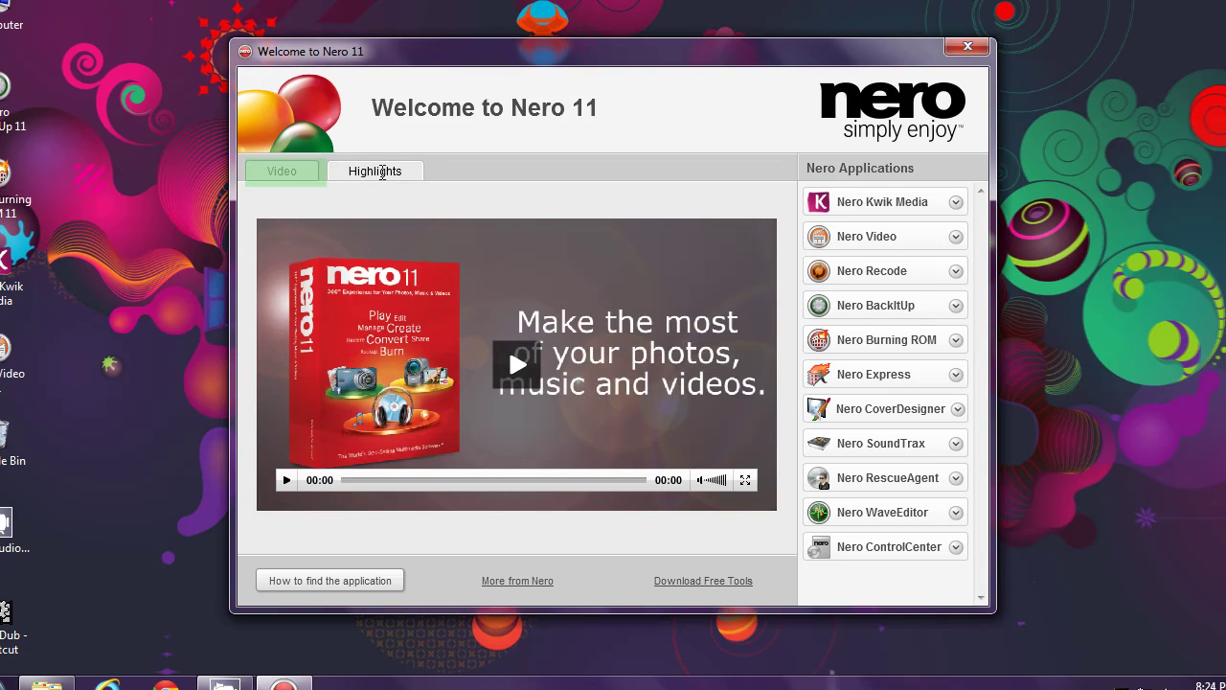
mouse_move(786, 283)
left_mouse_down()
mouse_move(789, 426)
mouse_move(787, 234)
left_mouse_up()
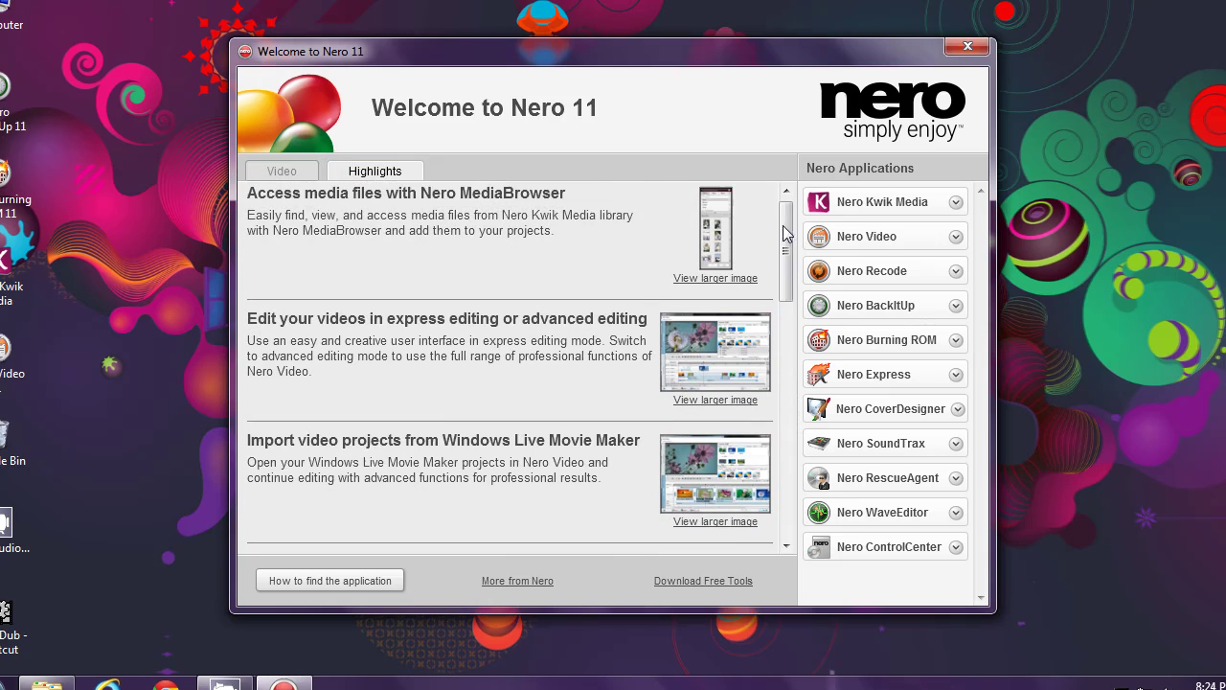
left_click(956, 203)
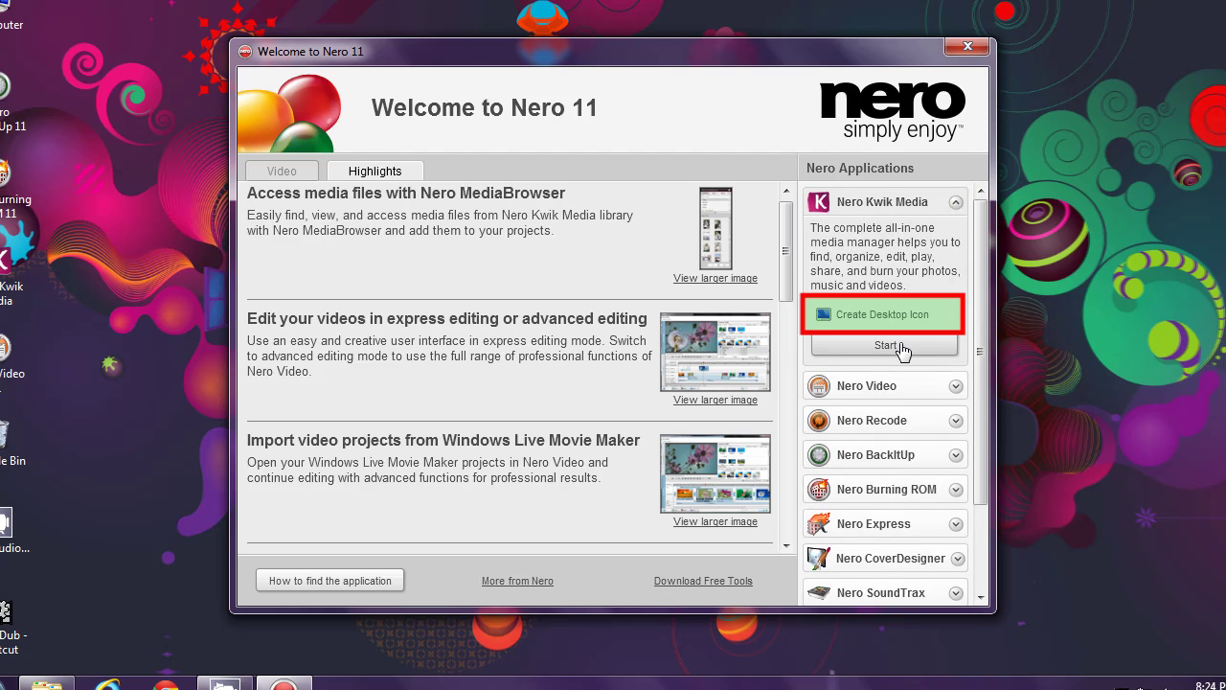
left_click(904, 351)
left_click(956, 202)
left_click(955, 340)
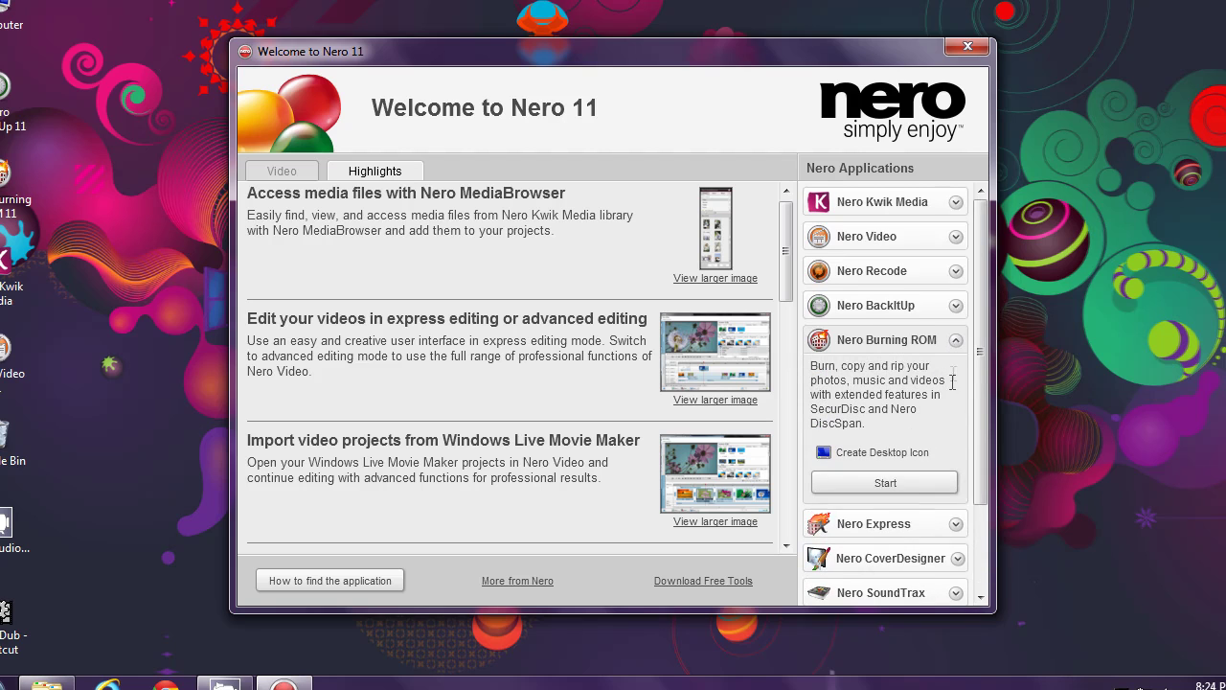
left_click(894, 493)
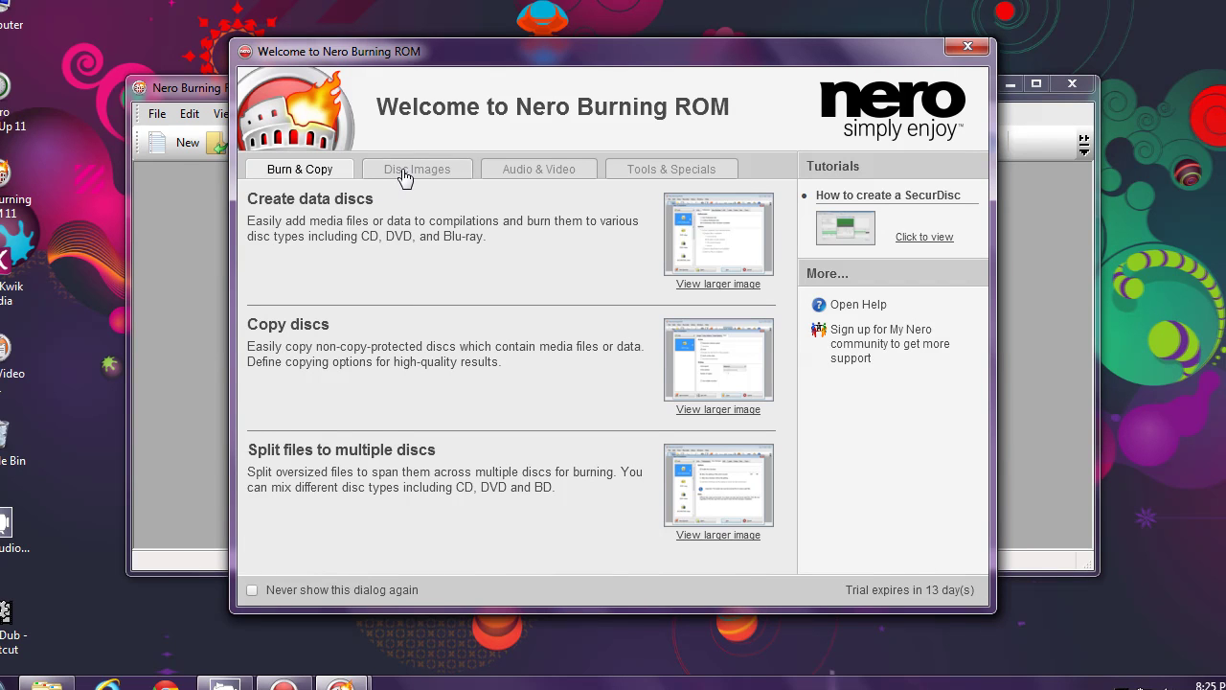
- View the Disc Images and Audio & Video sections of the Burning ROM welcome dialog
left_click(403, 175)
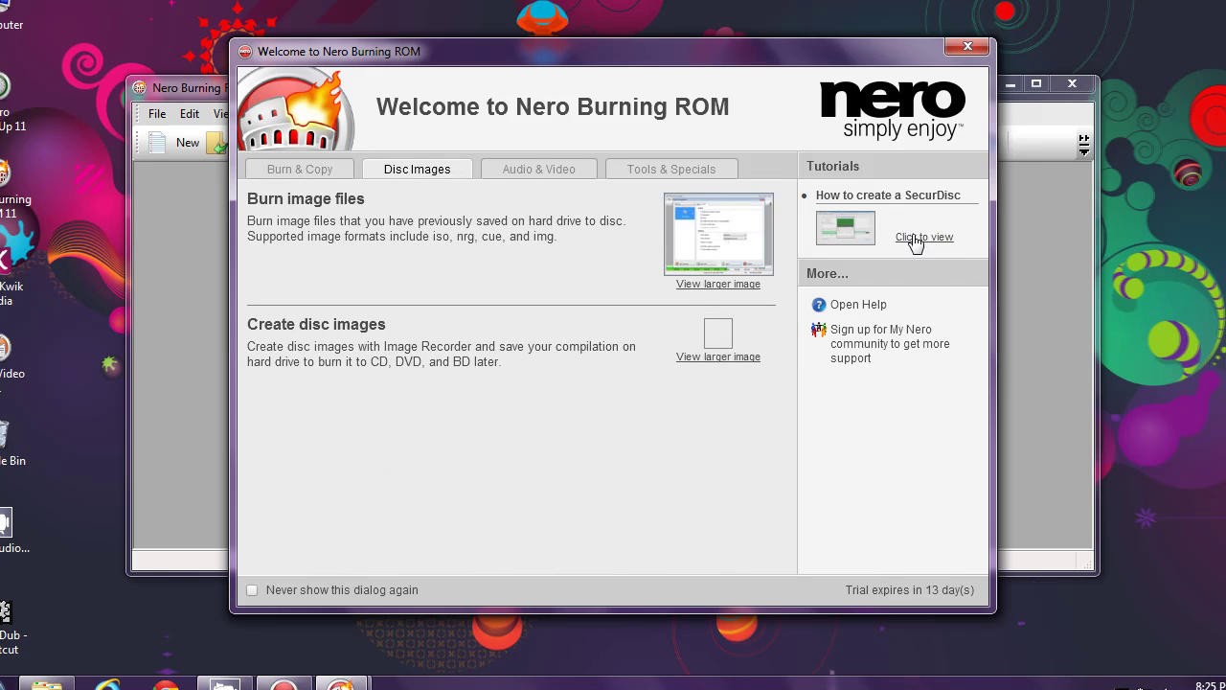
left_click(538, 171)
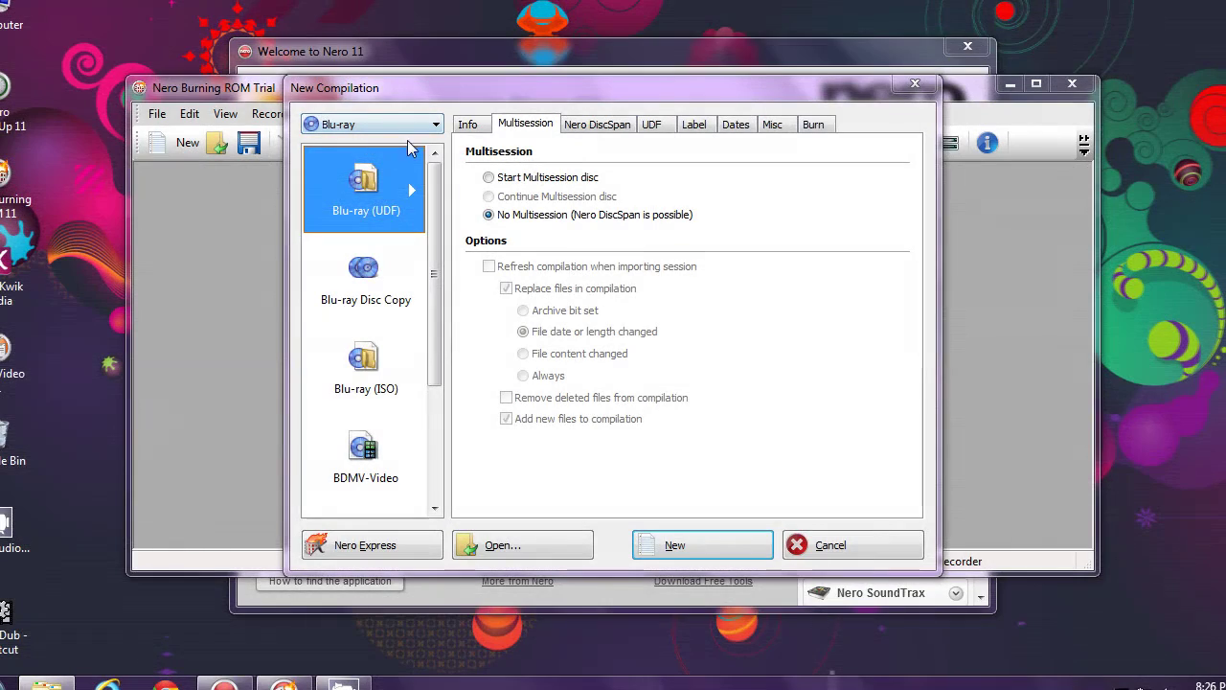
- Switch the compilation disc type to DVD and look over the DiscSpan and Multisession tabs
left_click(434, 124)
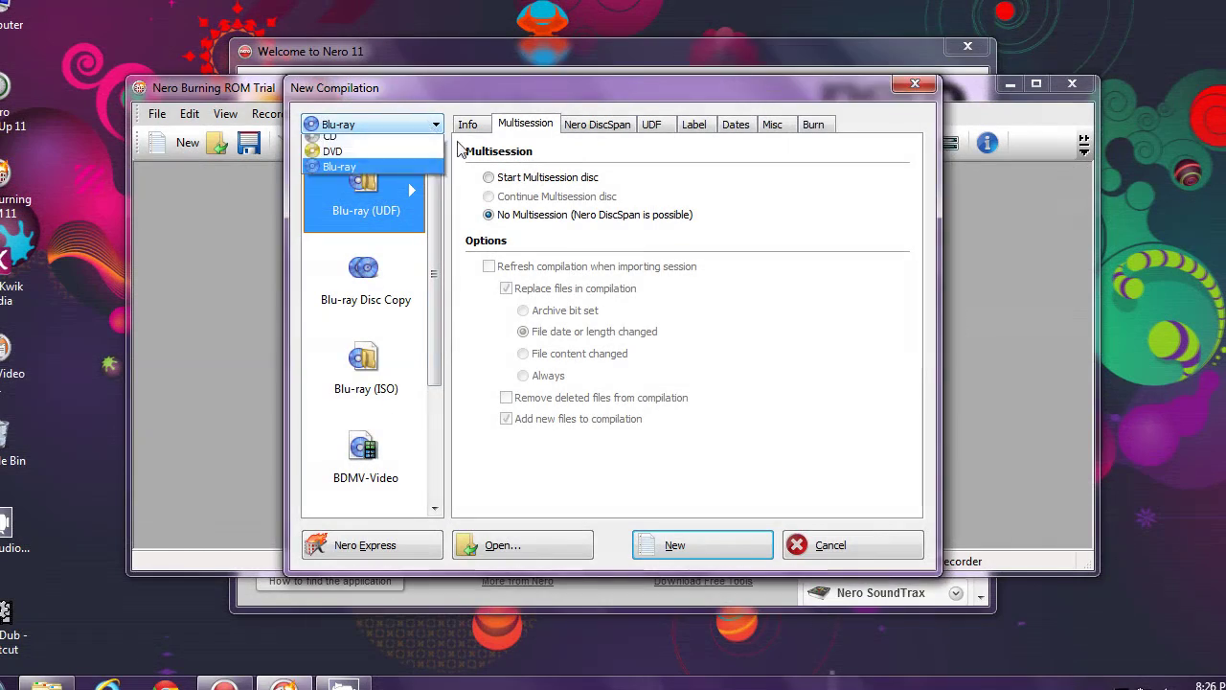
left_click(345, 158)
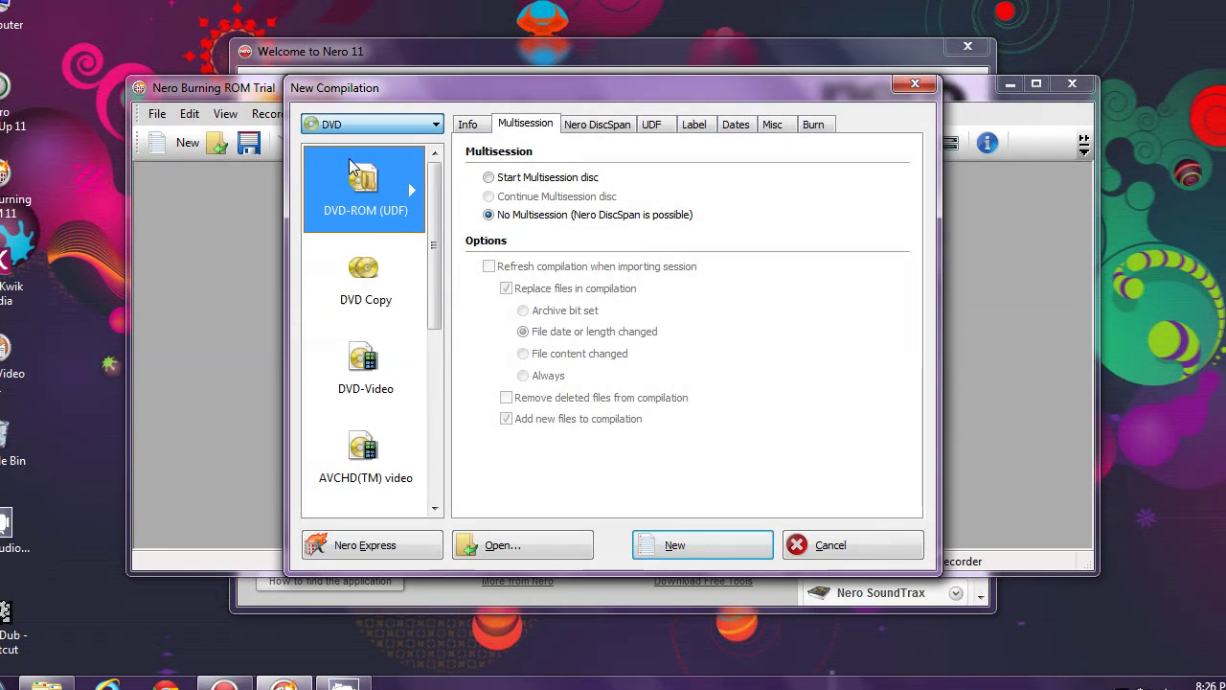
left_click(595, 127)
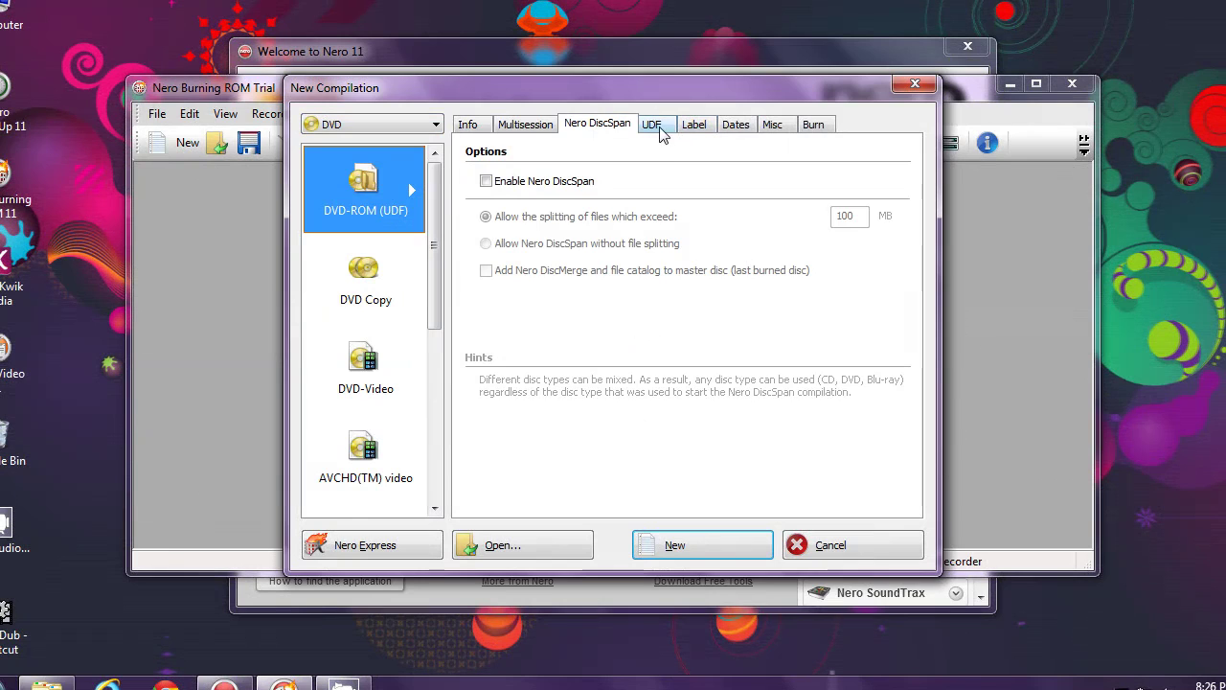
left_click(540, 132)
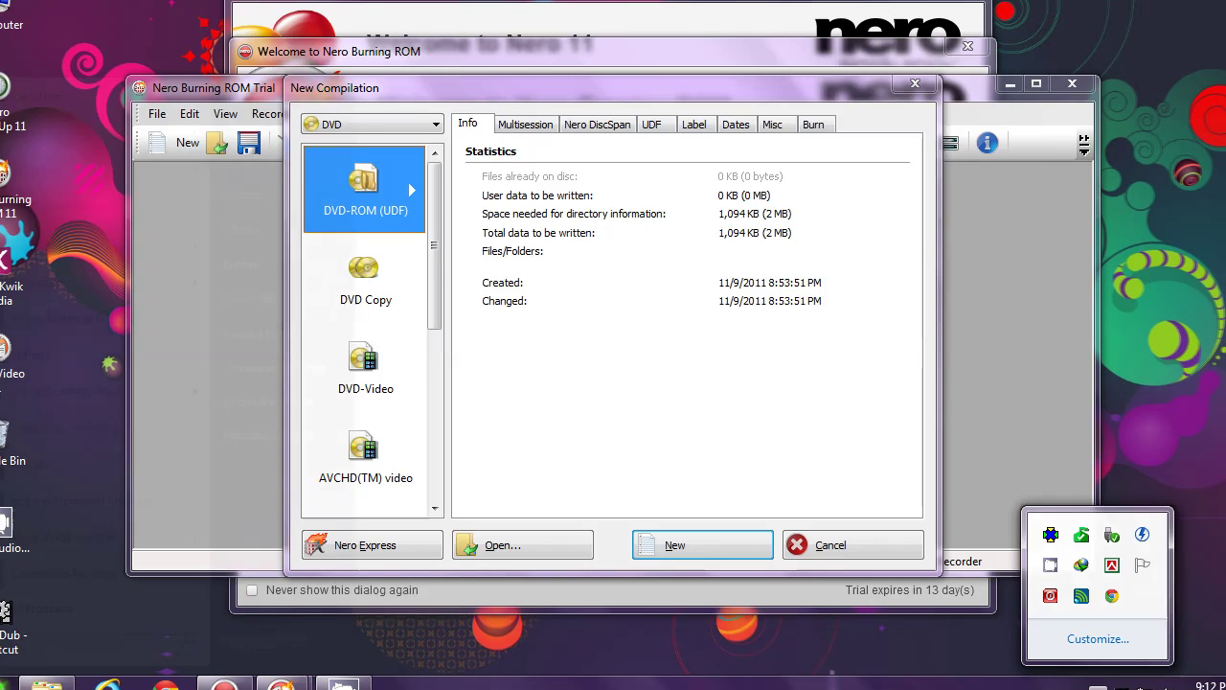
- Expand All Programs > Nero > Nero 11 in the Start menu
left_click(19, 680)
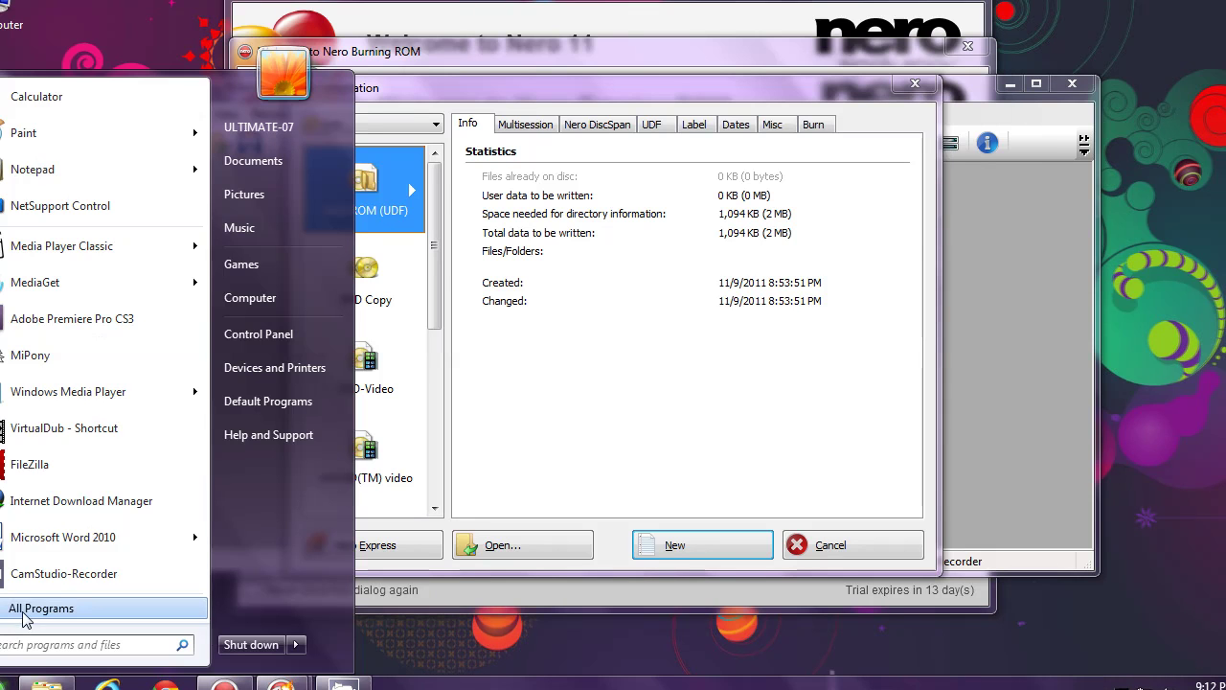
left_click(39, 643)
left_click(15, 326)
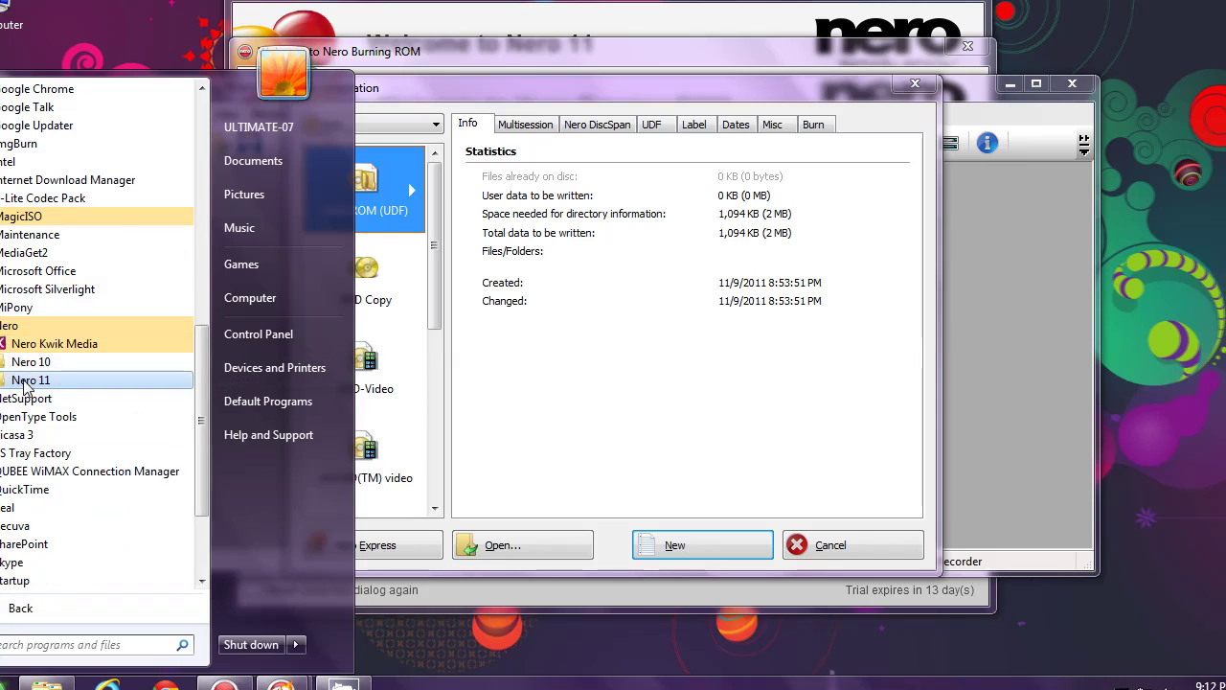
left_click(29, 381)
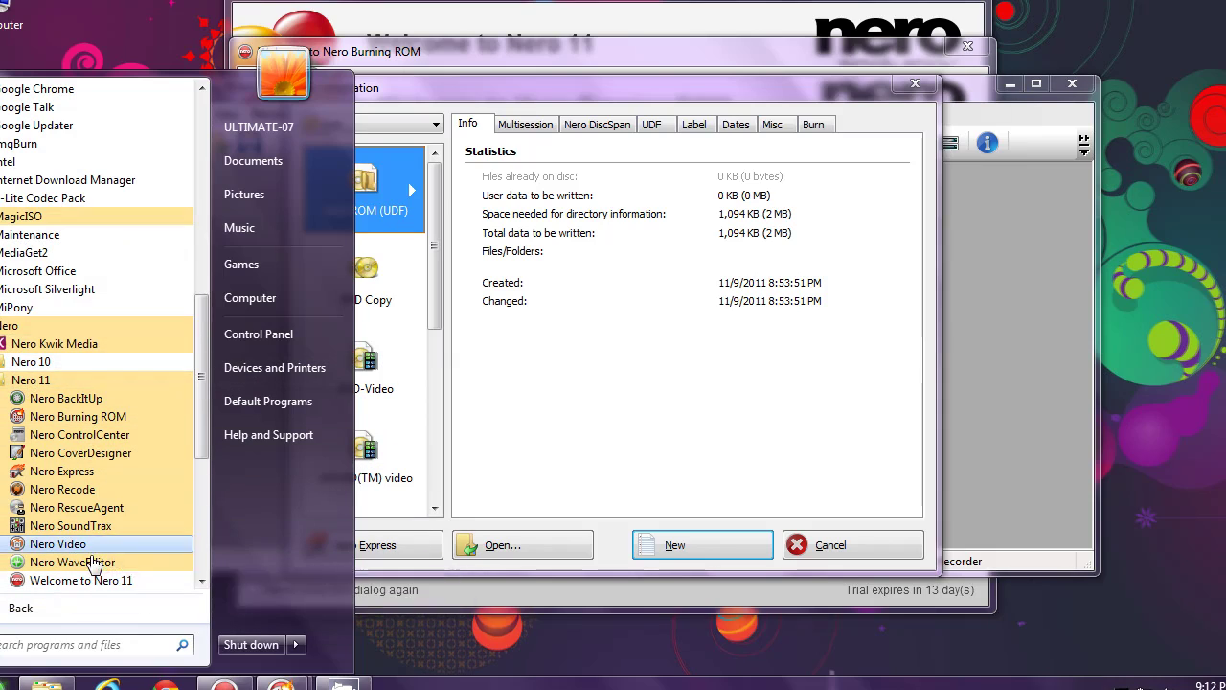